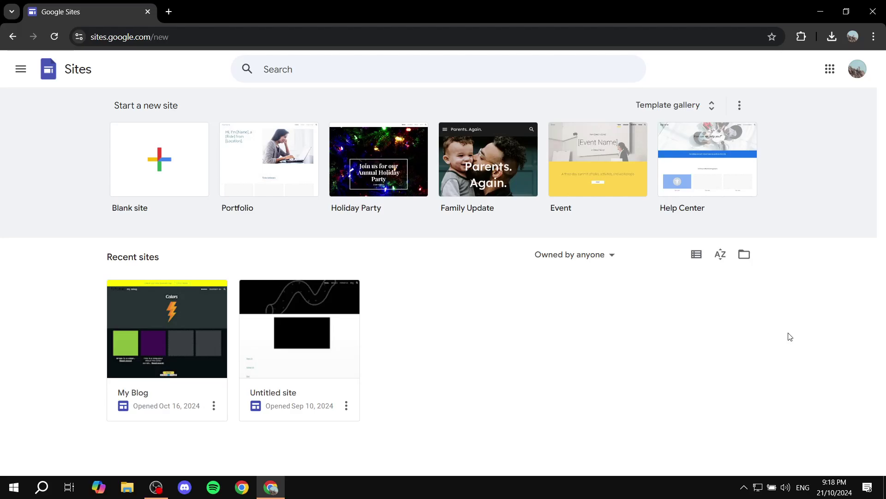
- Open the My Blog site and select the empty section below the blog cards
left_click(178, 340)
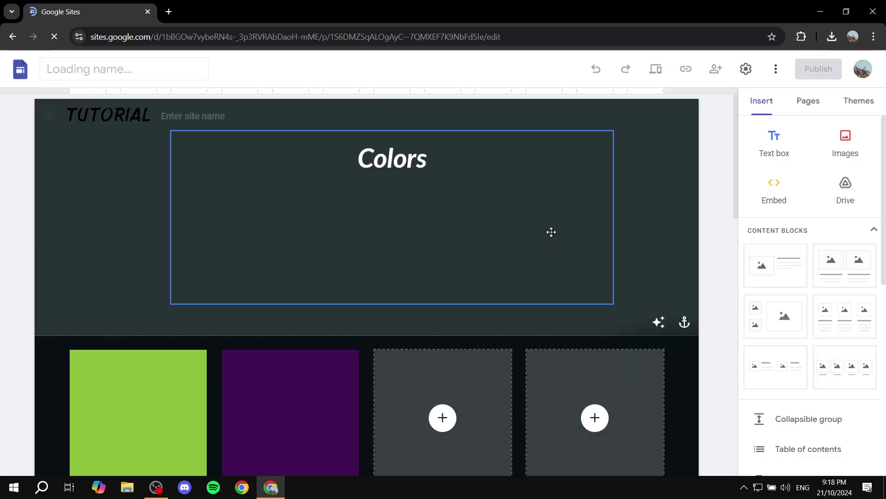
scroll(557, 243, "down", 5)
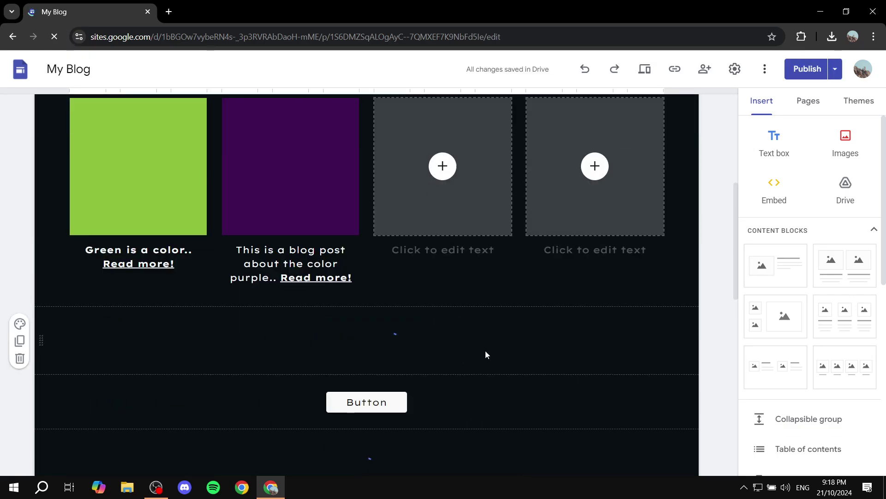
left_click(526, 337)
scroll(578, 303, "up", 6)
scroll(525, 176, "down", 10)
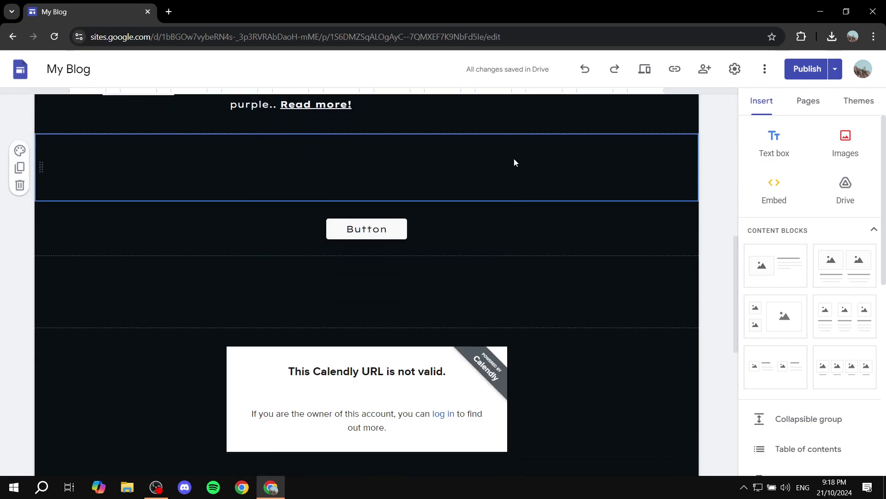
- Remove the Buy Now section, the empty box and the invalid Calendly embed section
key("ctrl+z")
left_click(502, 339)
key("Delete")
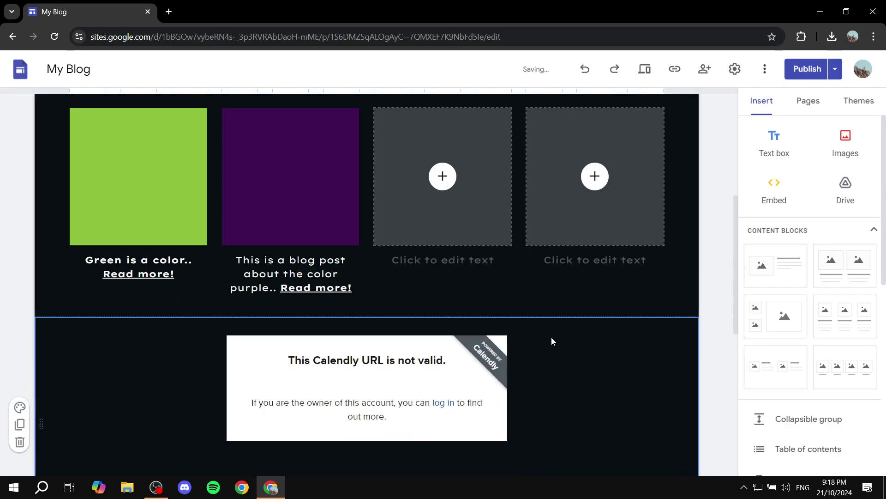
key("ctrl+z")
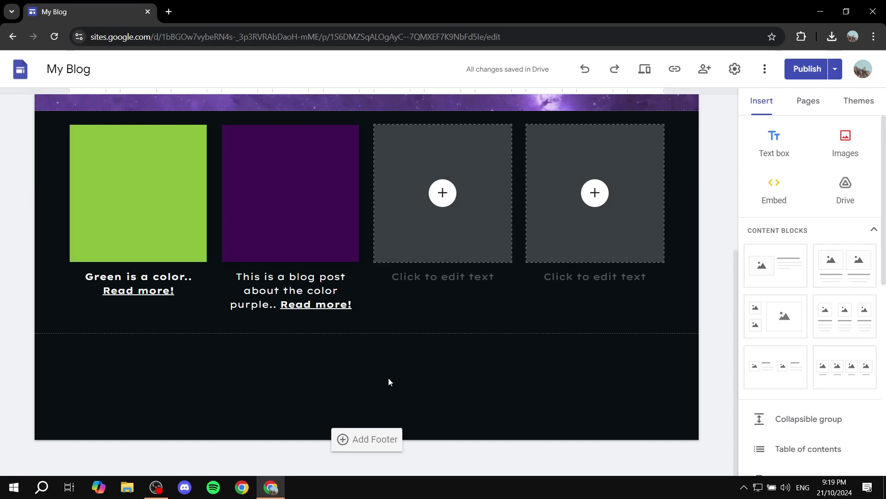
scroll(383, 377, "up", 6)
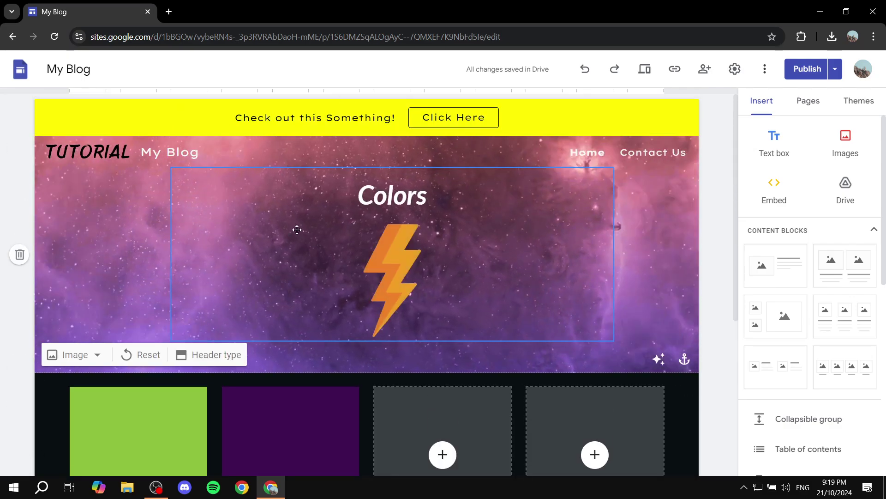
scroll(466, 290, "down", 6)
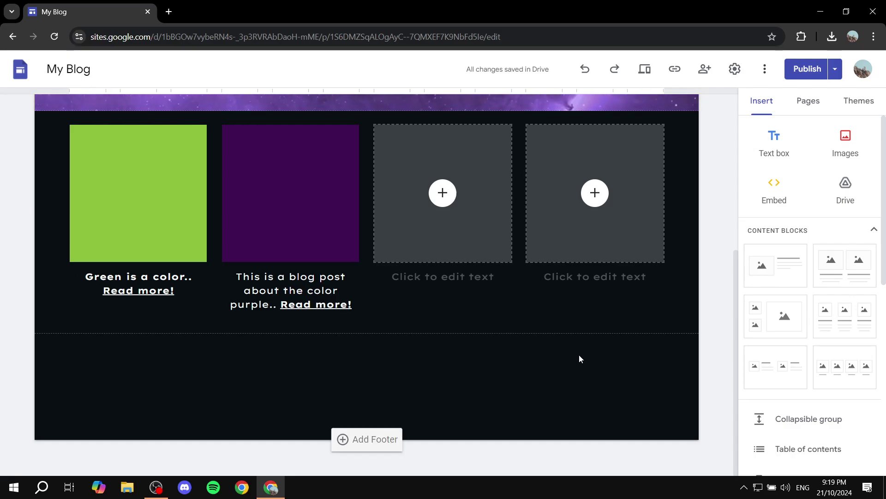
scroll(223, 201, "up", 5)
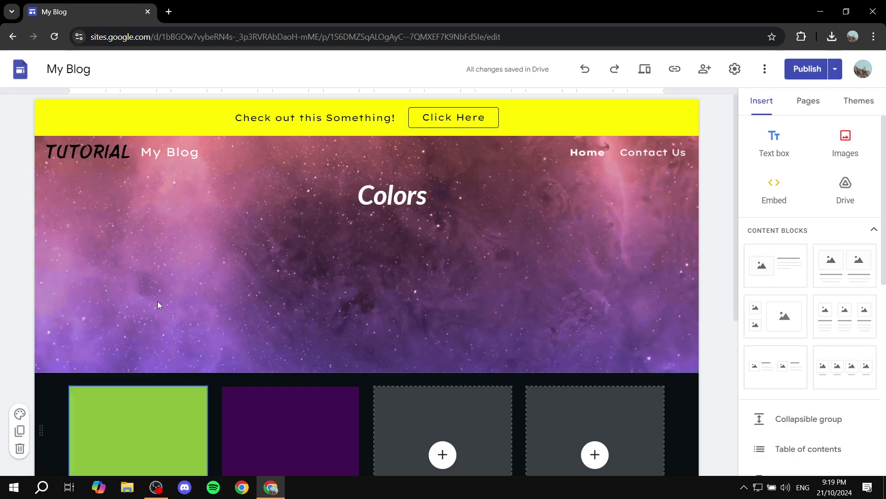
- Load elfsight.com in a new browser tab
left_click(170, 11)
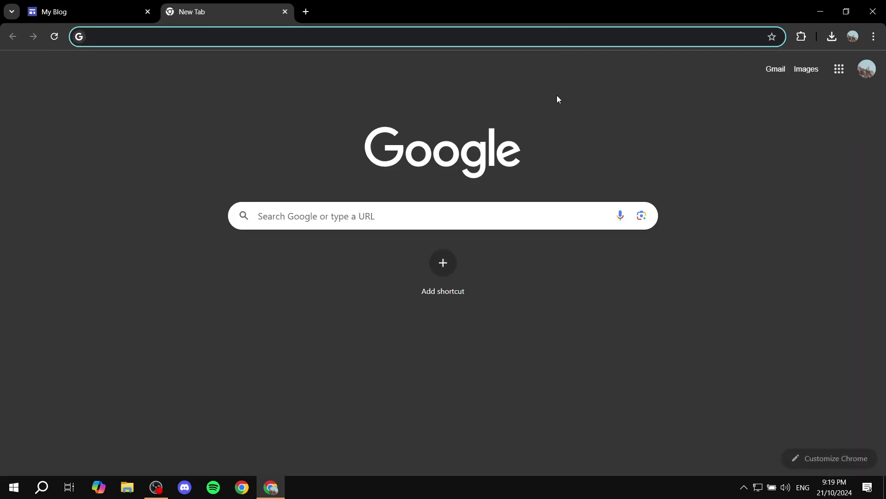
type("elfi")
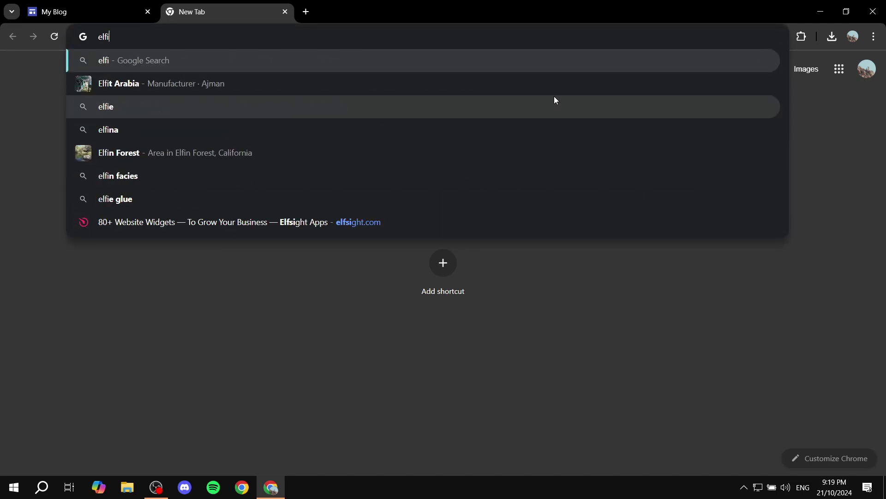
key("BackSpace")
type("sight")
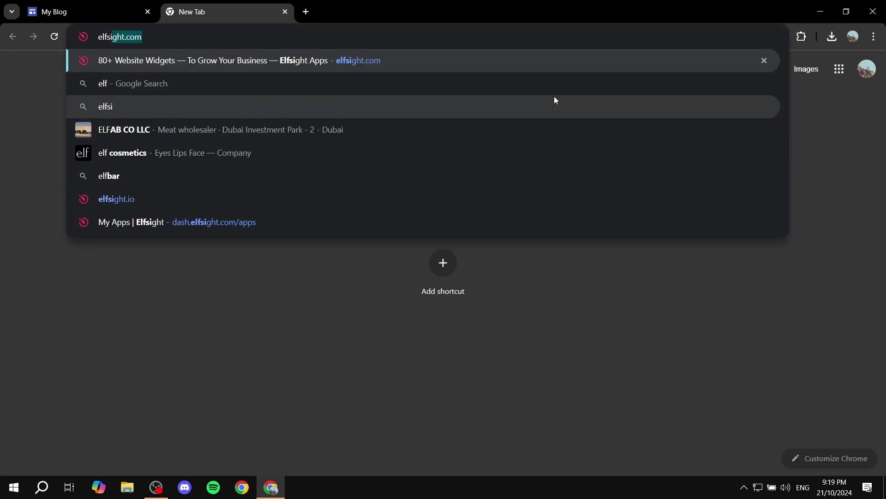
type(".com")
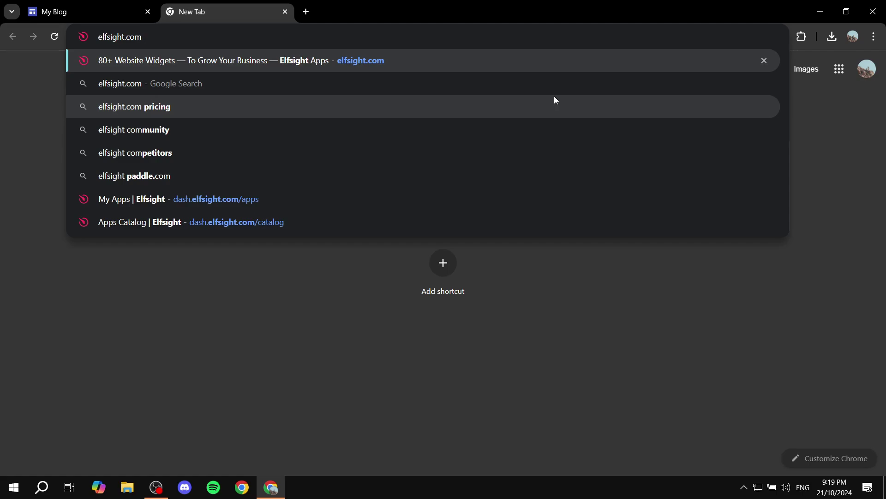
key("Return")
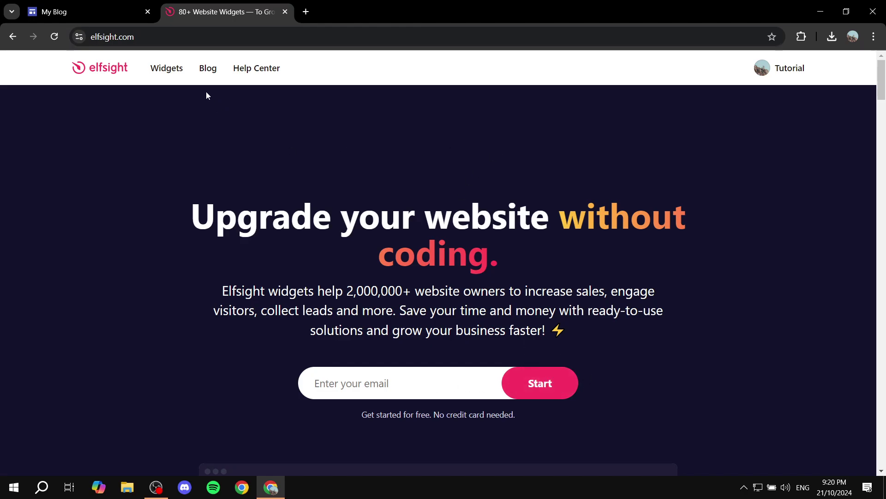
- Go to the Elfsight widget catalog and search for 'Visito' to find Visitor Counter
left_click(166, 69)
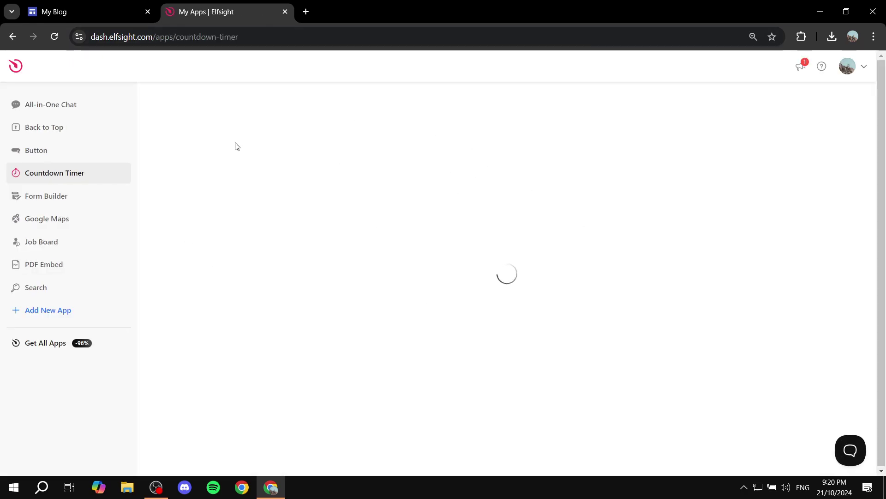
left_click(92, 67)
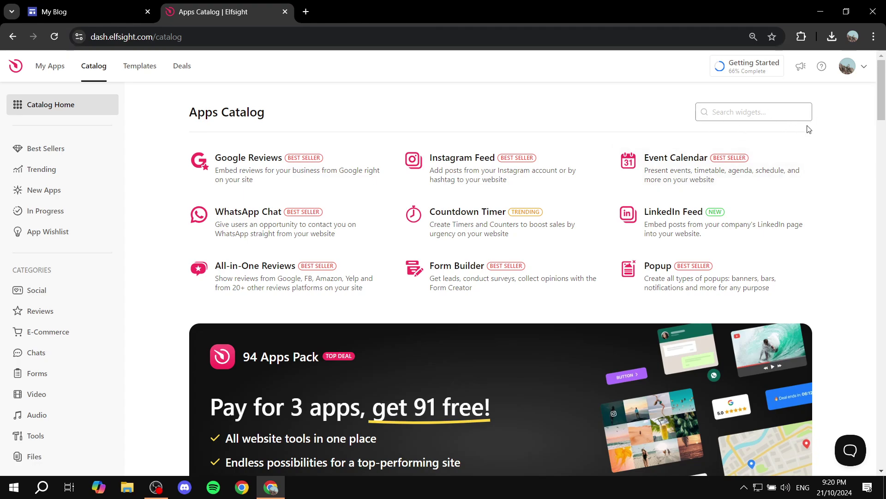
type("Visito")
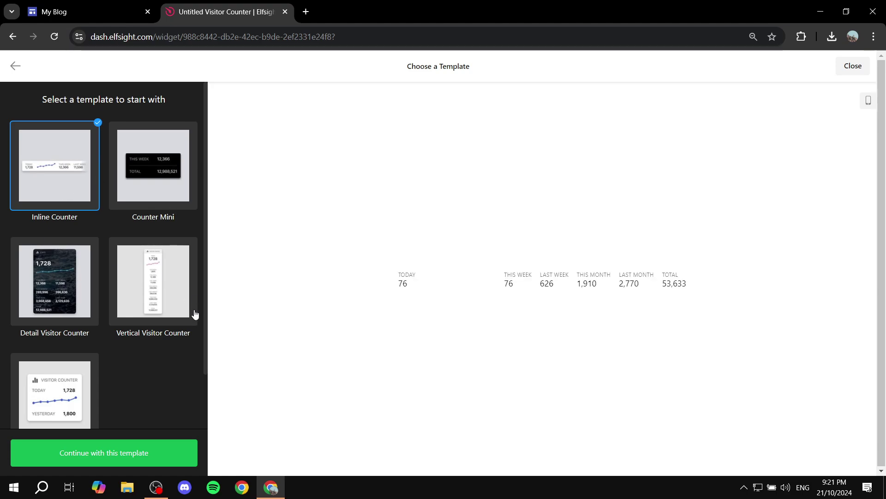
- Preview the Counter Mini, Inline, Detail and Vertical visitor counter templates
left_click(158, 175)
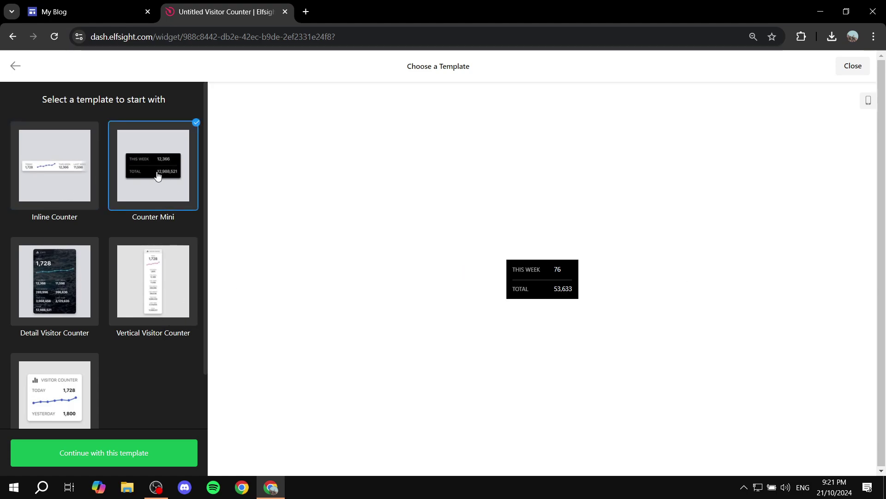
left_click(42, 165)
left_click(65, 279)
left_click(134, 283)
left_click(57, 366)
left_click(59, 293)
left_click(134, 273)
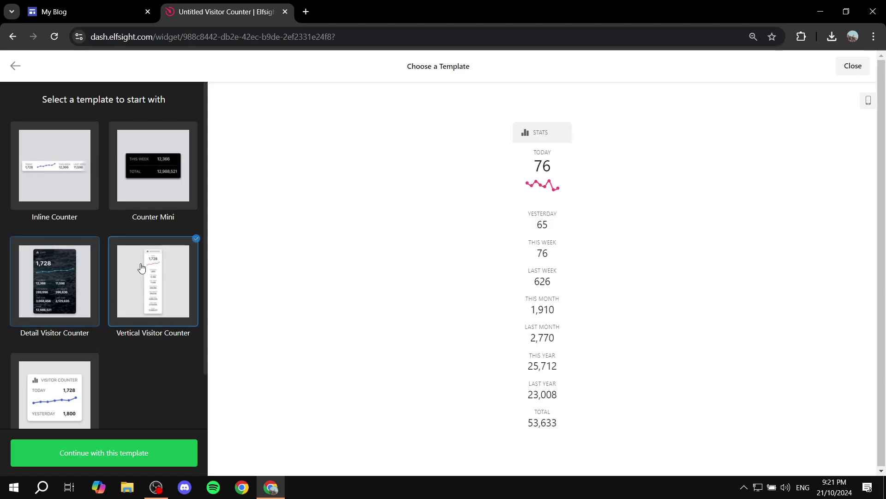
left_click(127, 191)
left_click(54, 166)
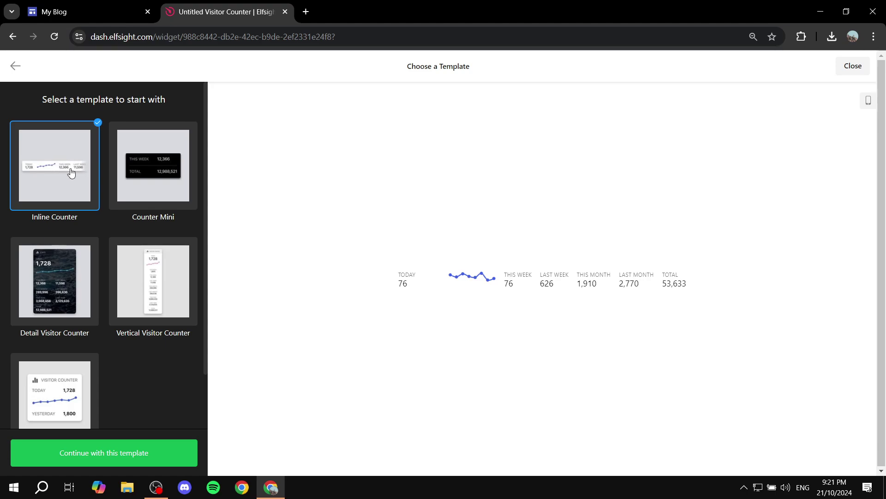
- Pick the dark Counter Mini template and continue with it
left_click(178, 178)
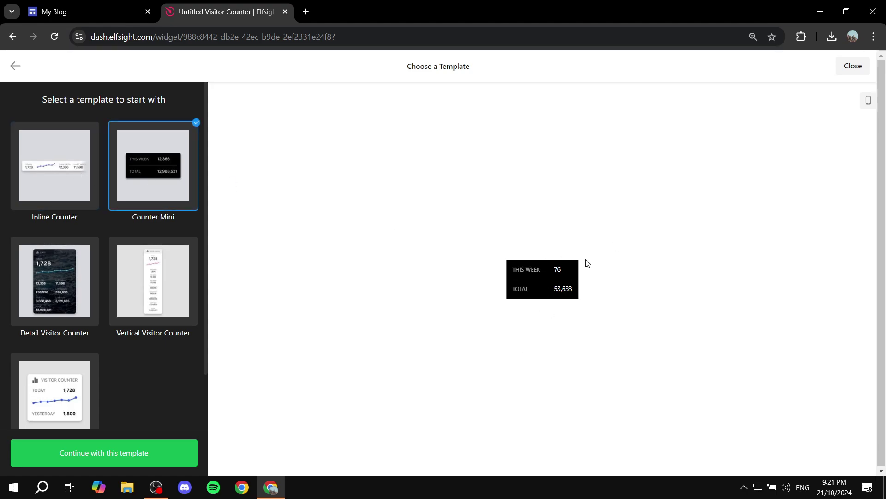
left_click(166, 268)
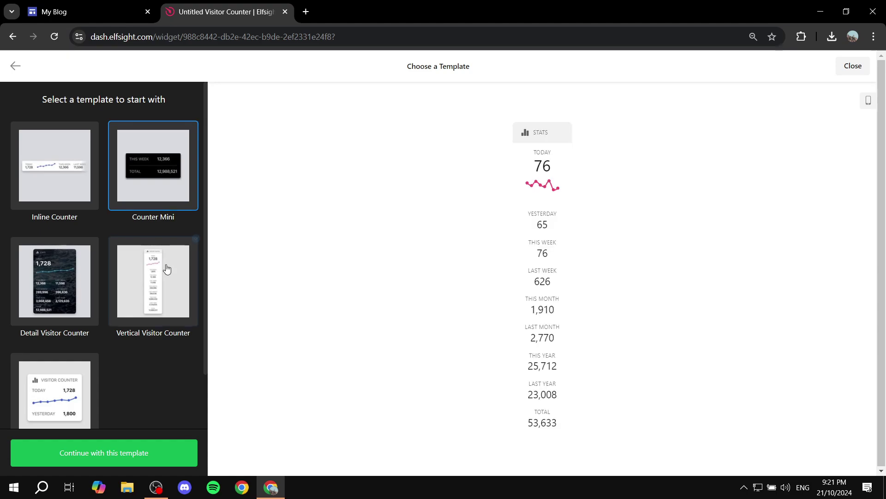
left_click(153, 176)
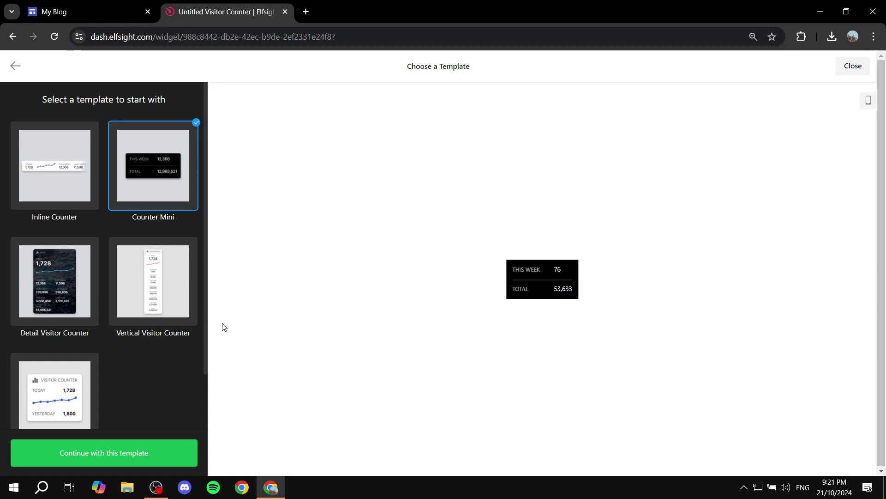
left_click(116, 463)
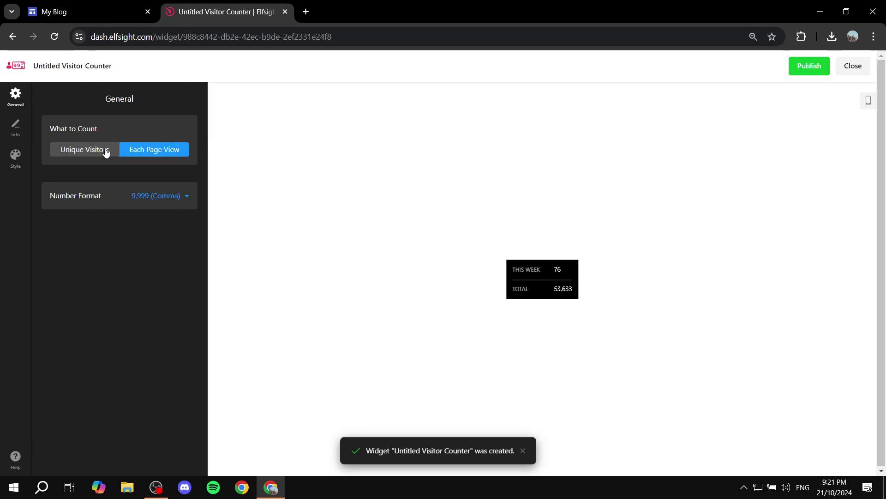
- Make the counter count Unique Visitors instead of page views
left_click(85, 153)
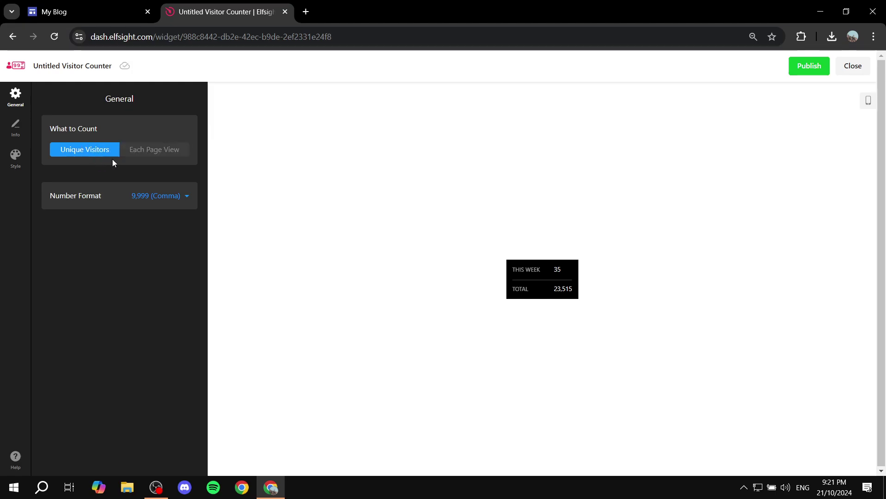
left_click(154, 152)
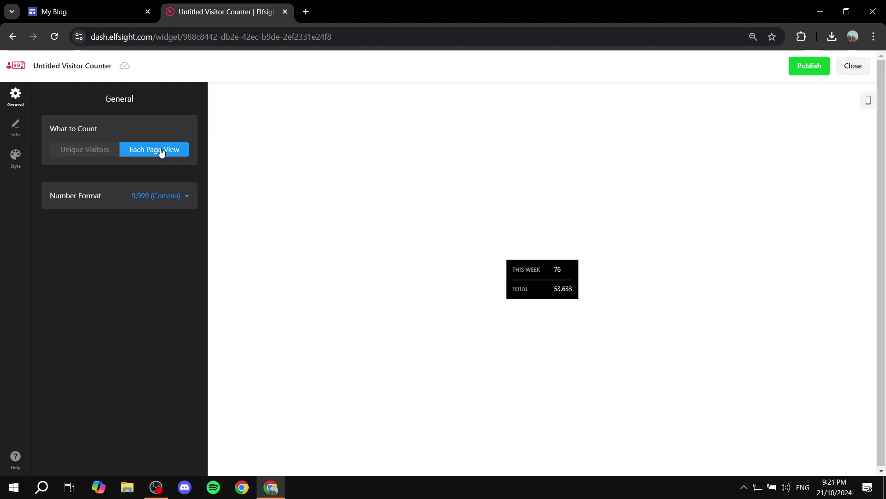
left_click(102, 154)
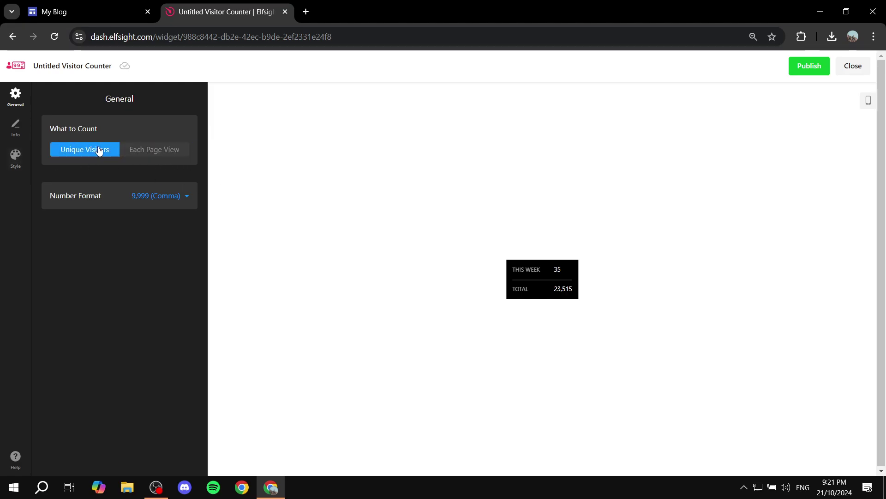
- Style the counter Large size with the Dark scheme and rounded corners
left_click(15, 159)
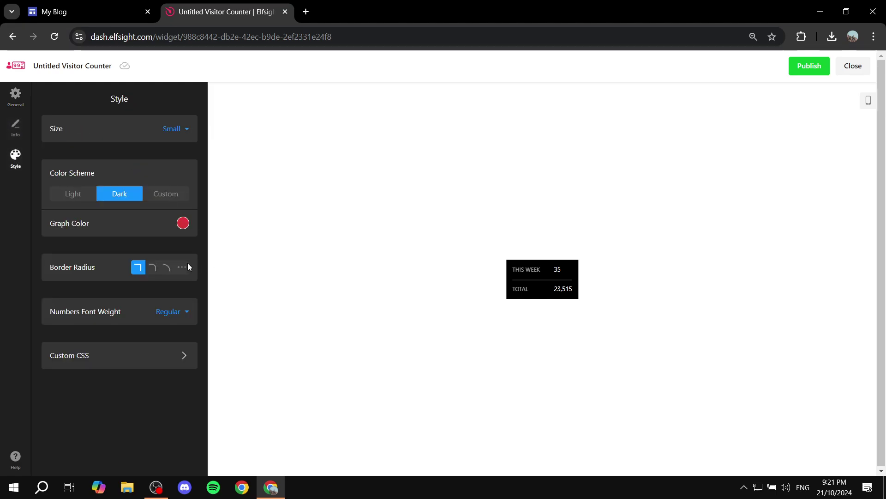
left_click(184, 130)
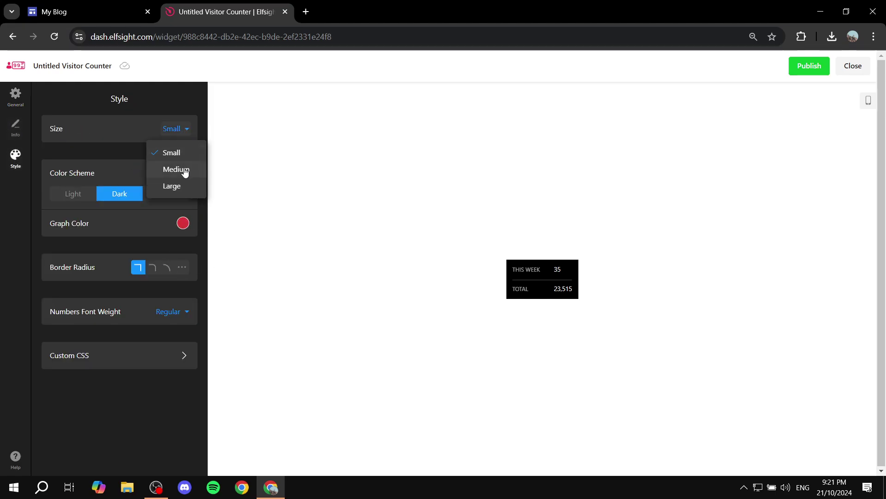
left_click(184, 170)
left_click(179, 131)
left_click(185, 189)
left_click(164, 196)
left_click(125, 199)
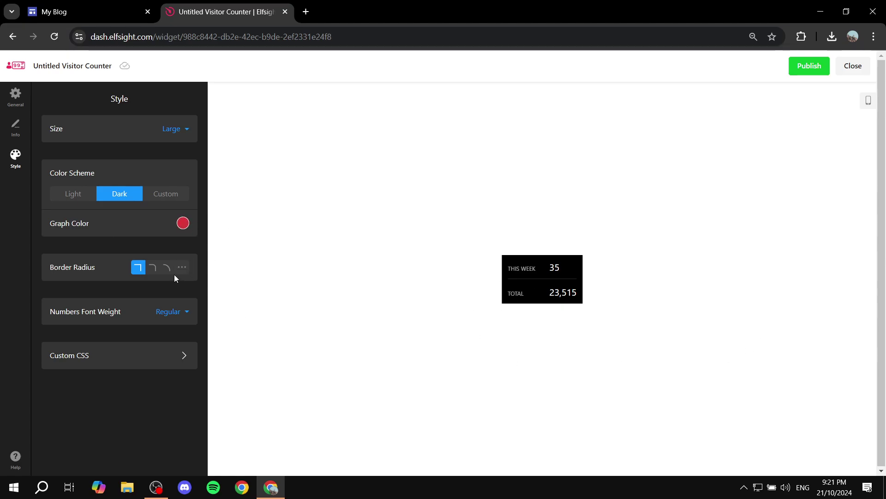
left_click(152, 267)
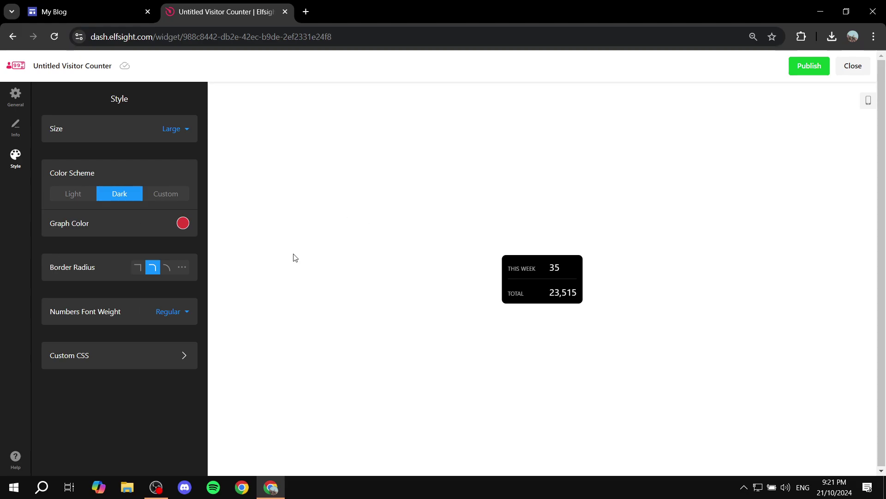
- Publish the counter widget and scroll to its embed code
left_click(806, 69)
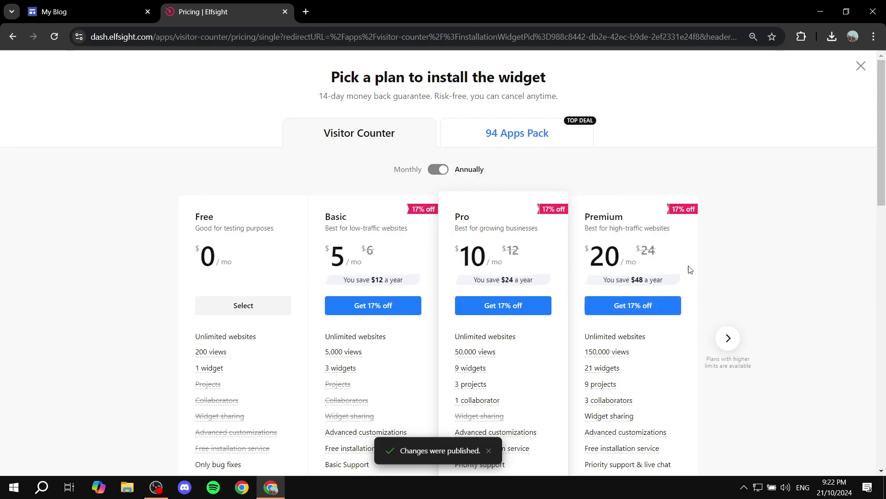
scroll(769, 254, "down", 1)
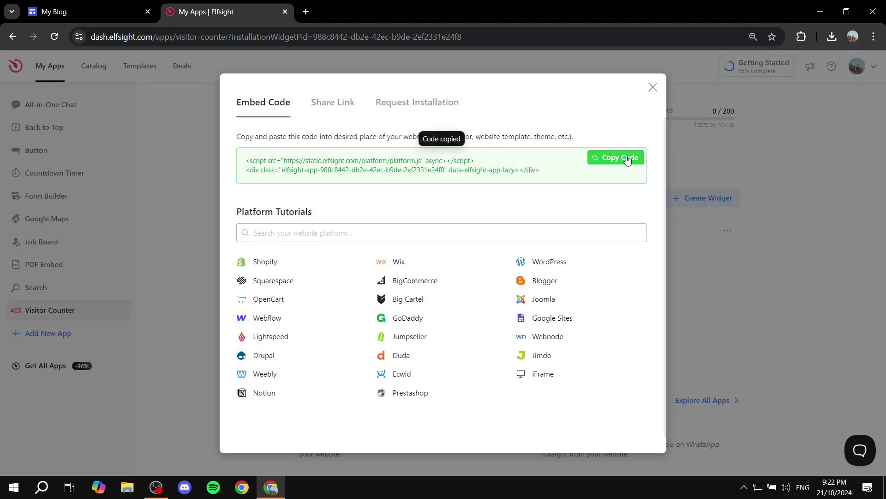
- Paste the copied Elfsight code into a My Blog embed by HTML code and preview it
left_click(653, 88)
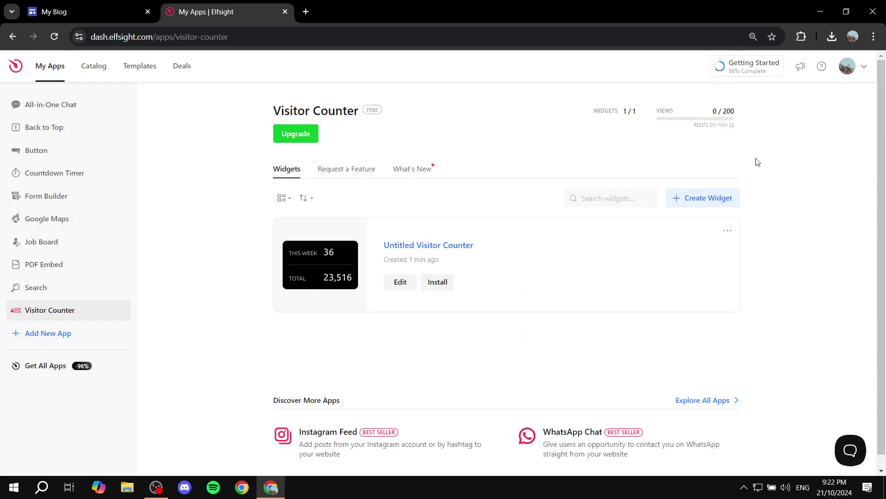
left_click(53, 5)
scroll(531, 323, "down", 3)
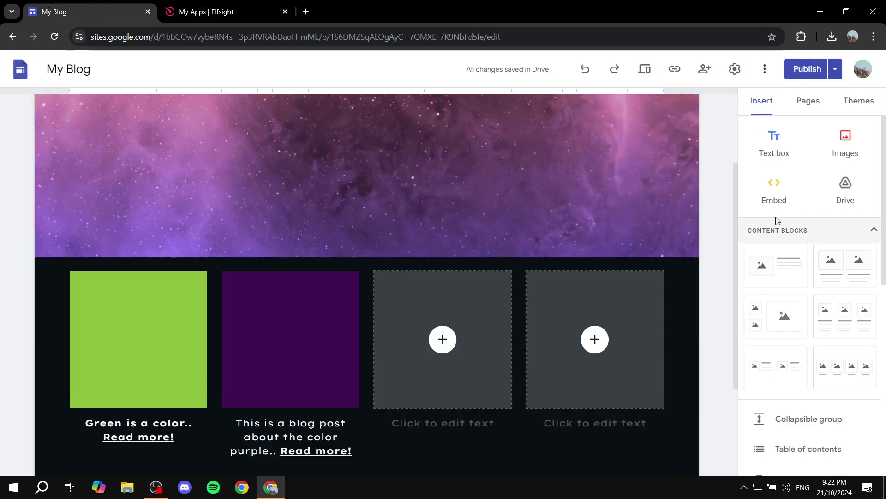
left_click(785, 193)
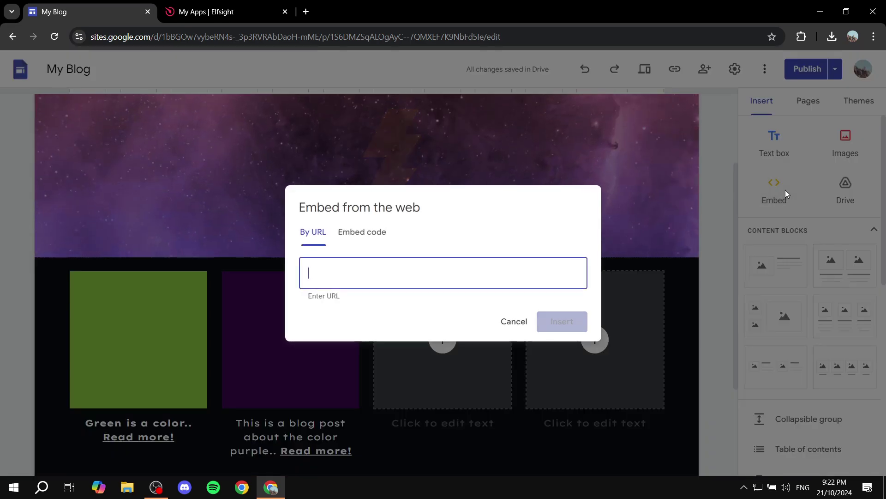
left_click(368, 234)
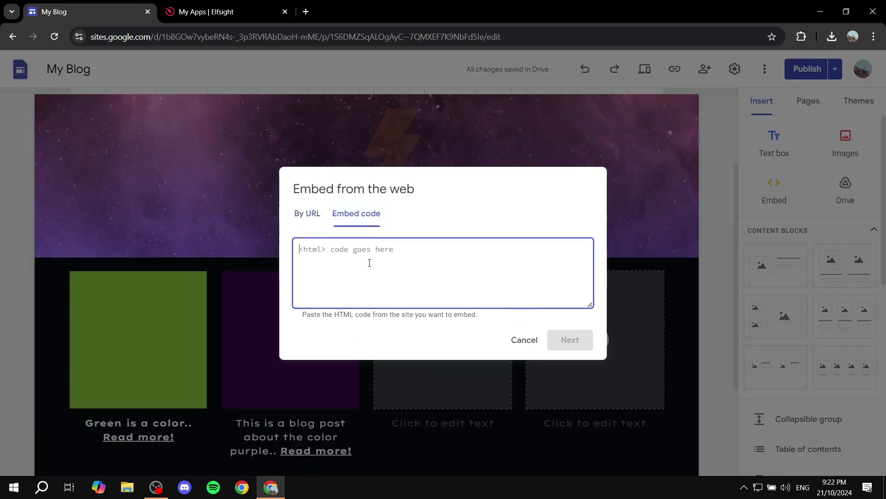
type("<script src=\"https://static.elfsight.com/platform/platform.js\" async></script> <div class=\"elfsight-app-8bb1b44c-db6e-43ec-b9de-2ef22a1e47df\" data-elfsight-app-lazy></div>")
left_click(571, 340)
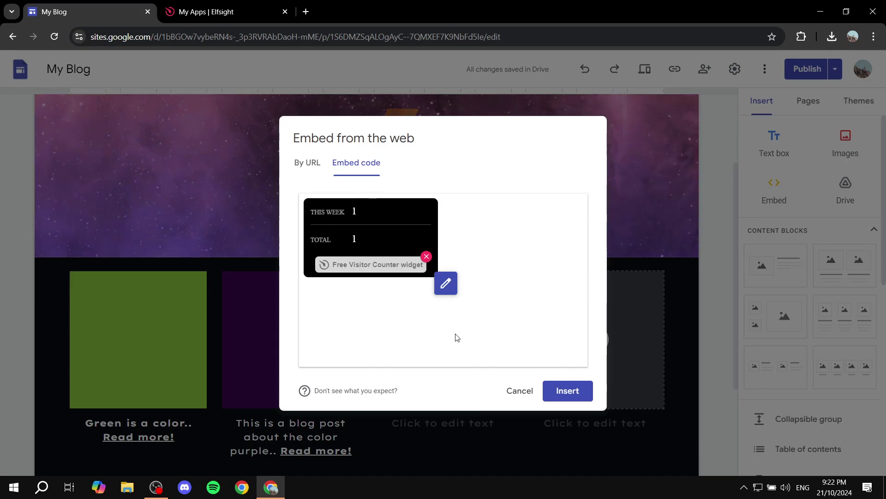
- Insert the counter onto My Blog and drag it rightward toward the centre
left_click(564, 389)
left_click_drag(356, 325, 301, 347)
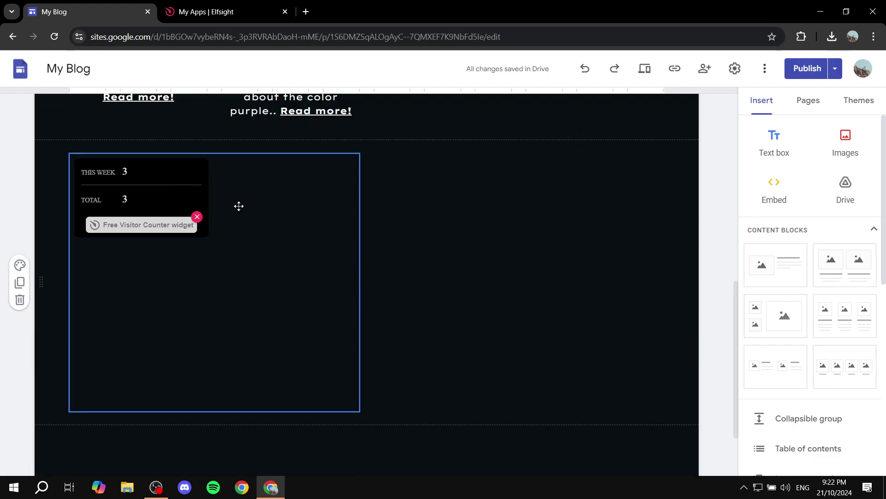
left_click_drag(197, 198, 346, 184)
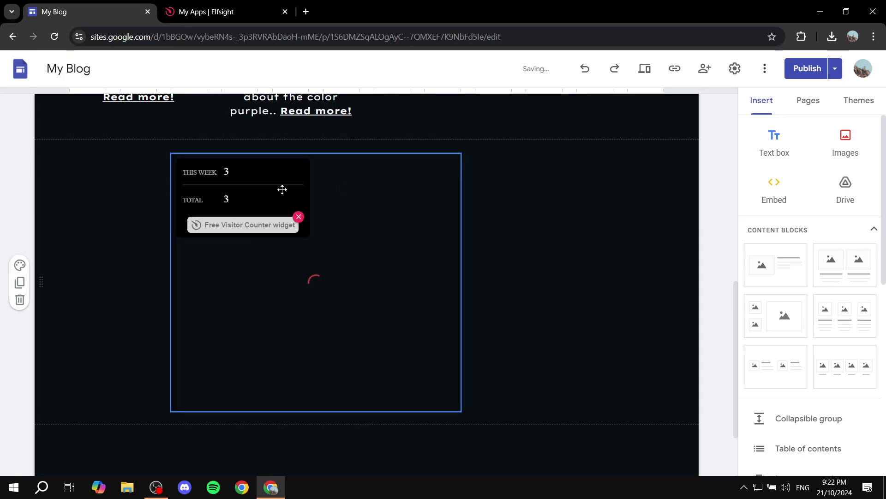
left_click_drag(282, 189, 495, 320)
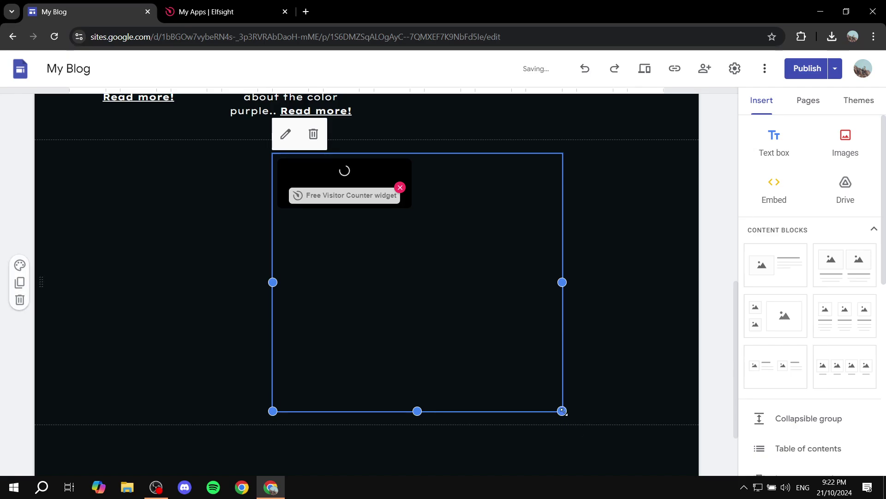
- Shrink the counter's frame to fit the widget and center it horizontally
left_click_drag(562, 410, 411, 252)
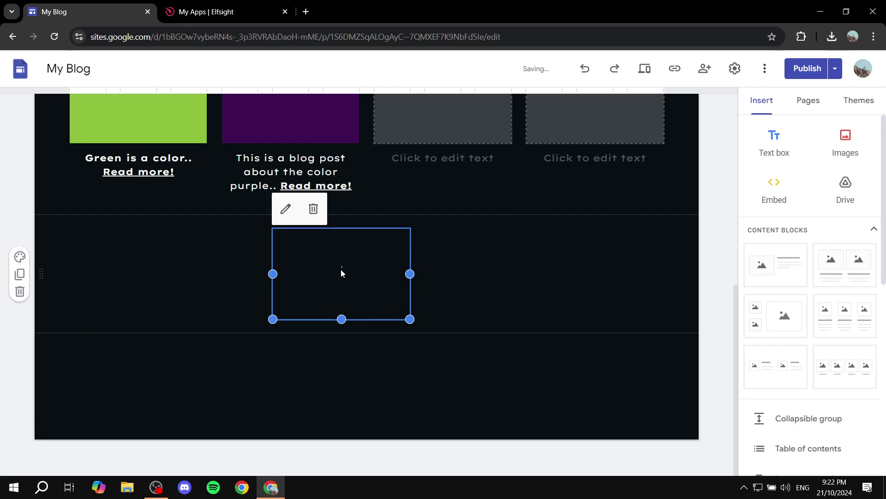
left_click_drag(342, 273, 392, 274)
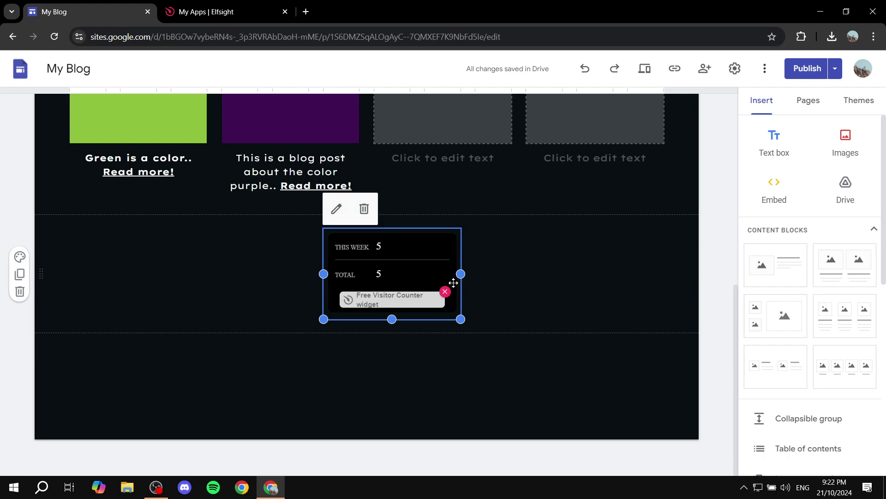
left_click(554, 280)
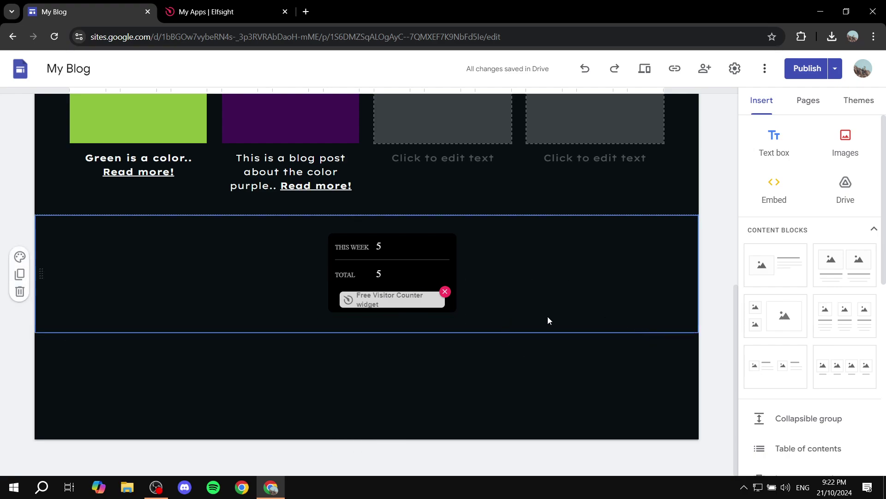